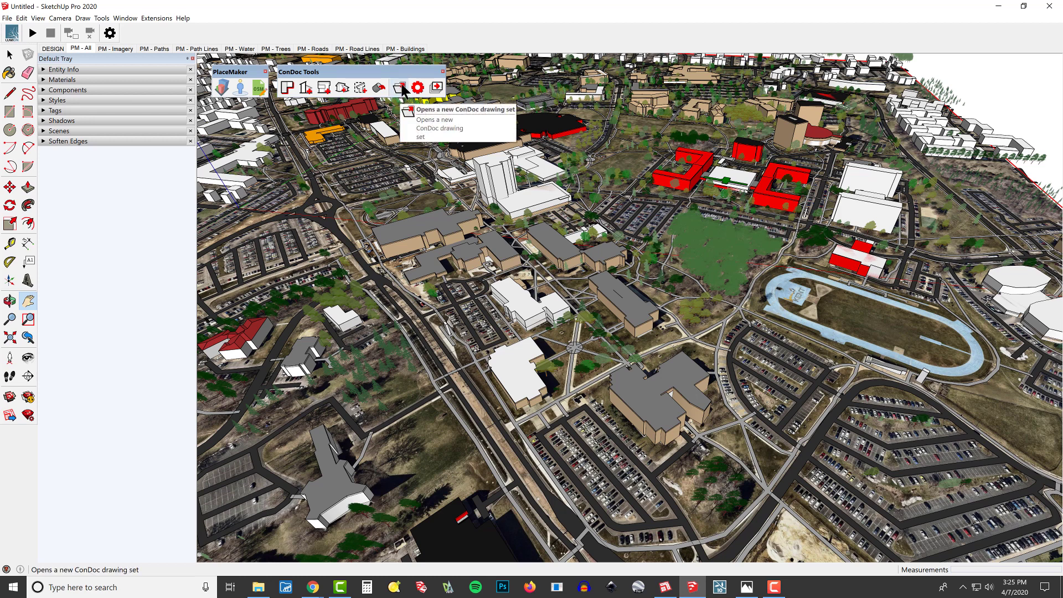
Load the ConDoc Labs - PlaceMaker.condoc drawing set from the drawingsets folder.
click(401, 88)
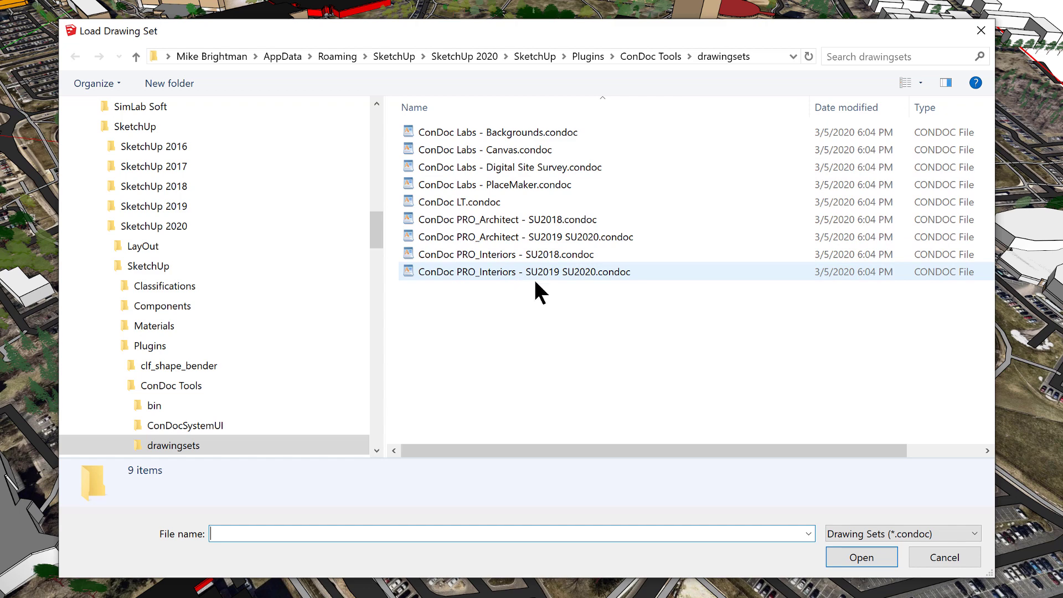
click(532, 205)
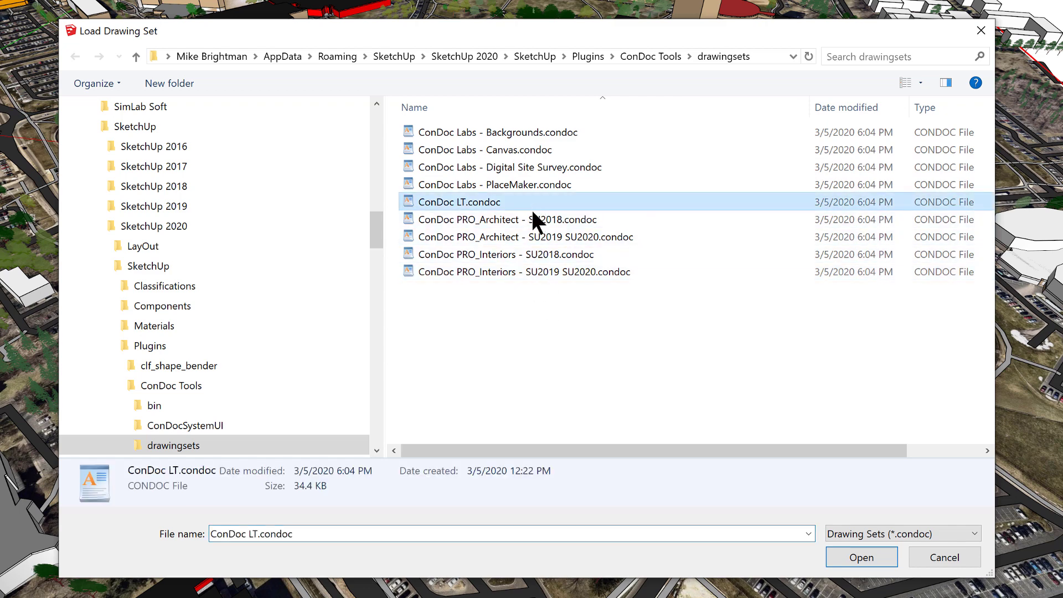
click(564, 241)
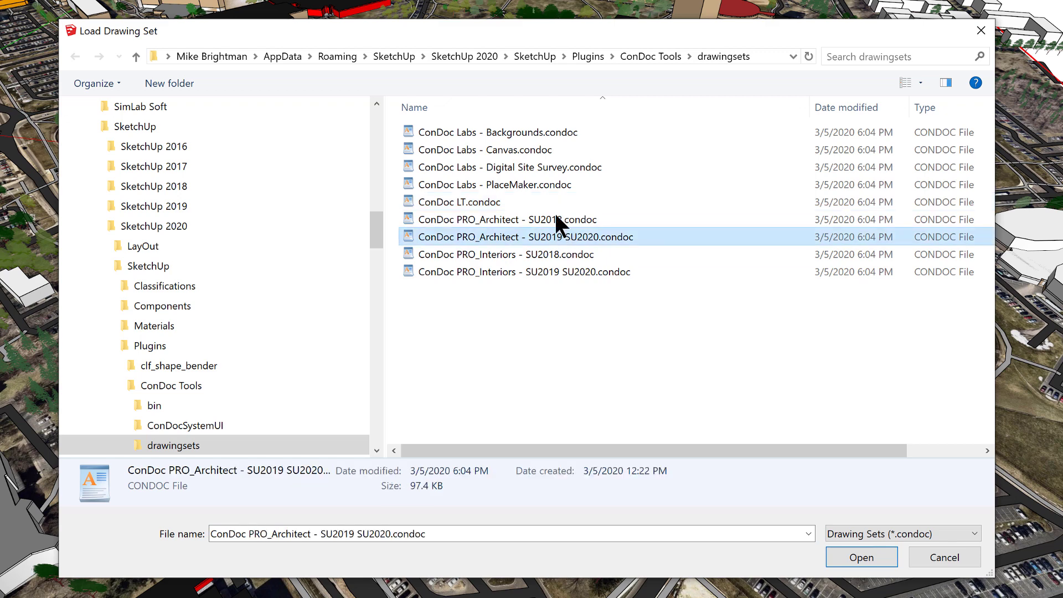
click(542, 188)
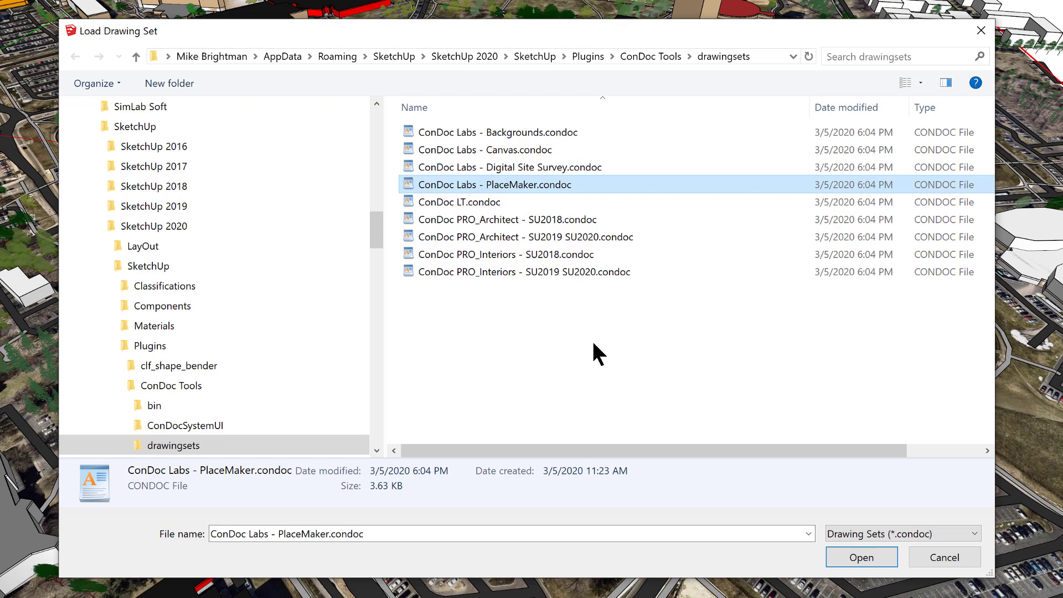
click(862, 557)
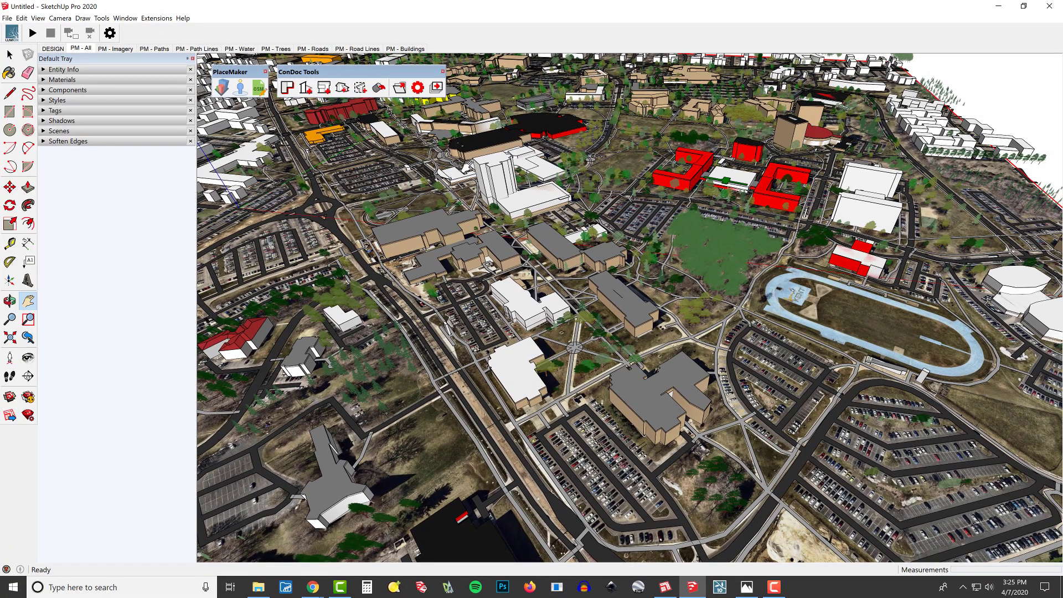
Set up the project in the ConDoc Plan Generator with the Figure Ground Diagram and Aerial Map drawings for one level without basement.
click(286, 89)
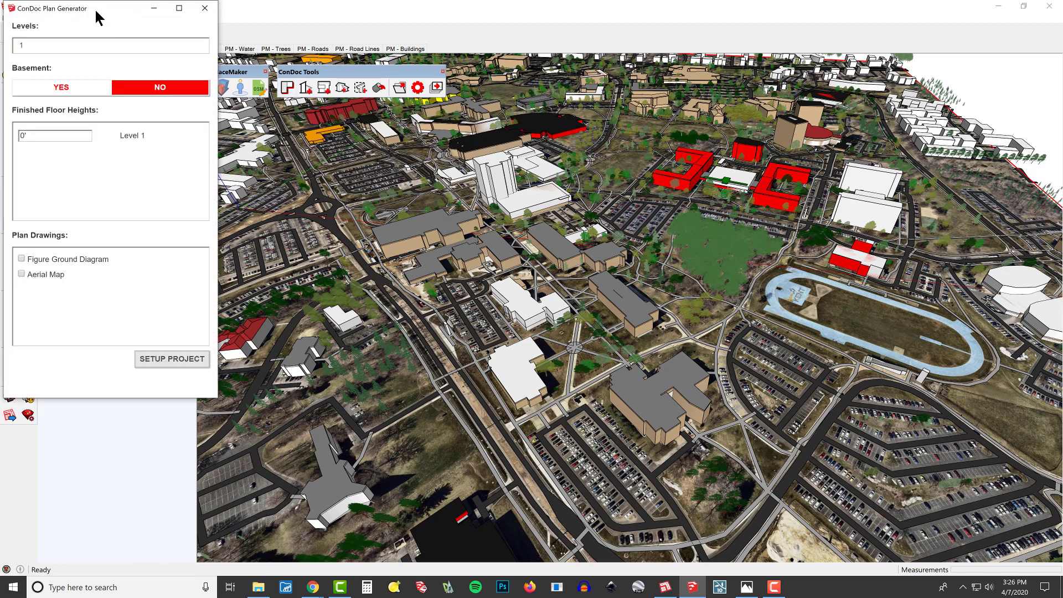
drag(99, 17, 407, 136)
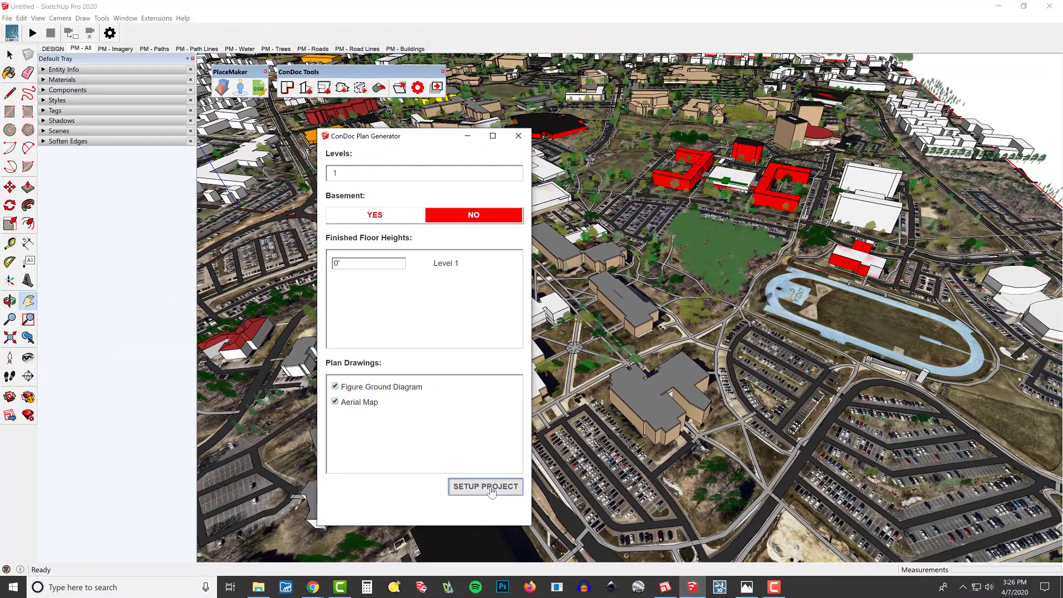
click(491, 490)
click(519, 135)
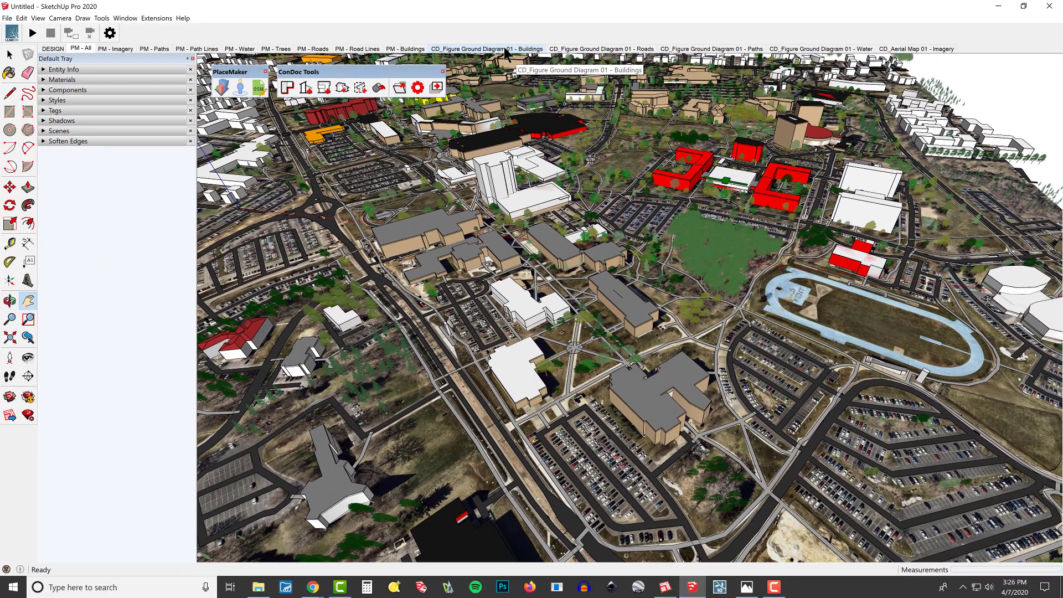
Review the Figure Ground Diagram 01 scenes for buildings, roads, paths and water, and the Aerial Map 01 imagery scene.
click(173, 92)
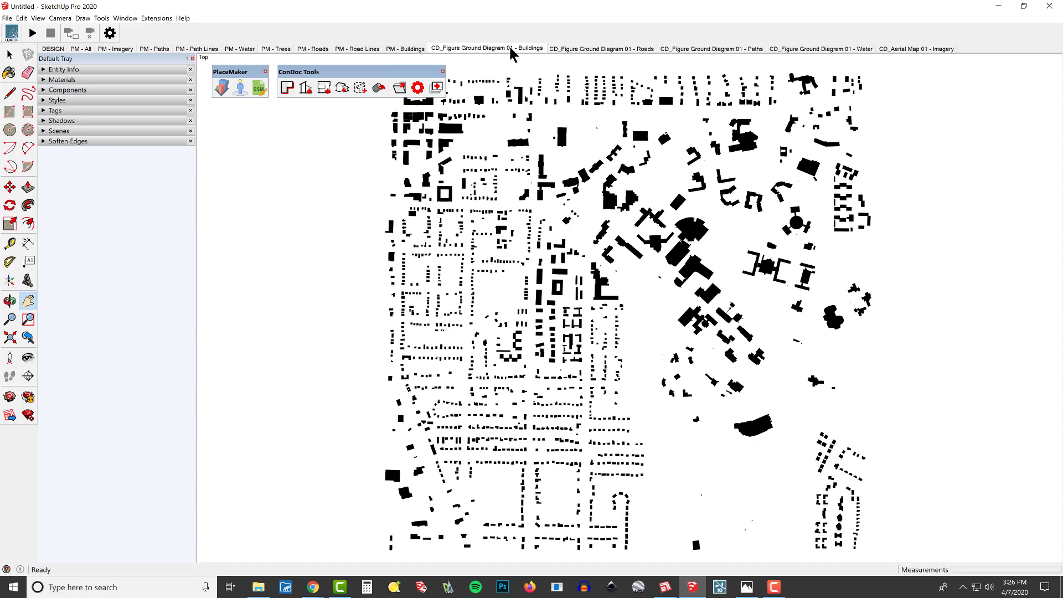
middle_drag(731, 355, 655, 156)
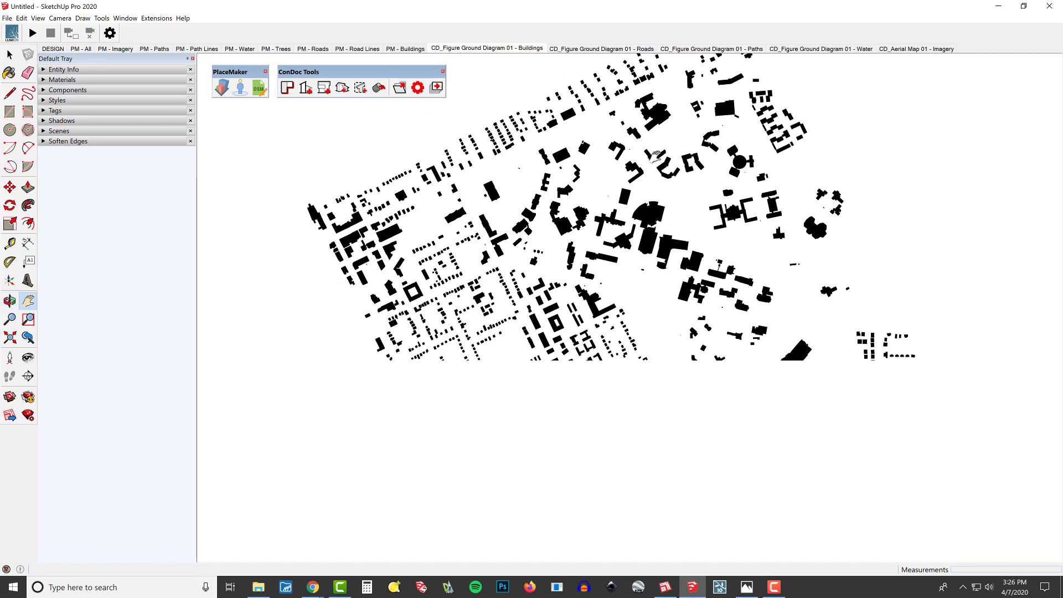
click(512, 49)
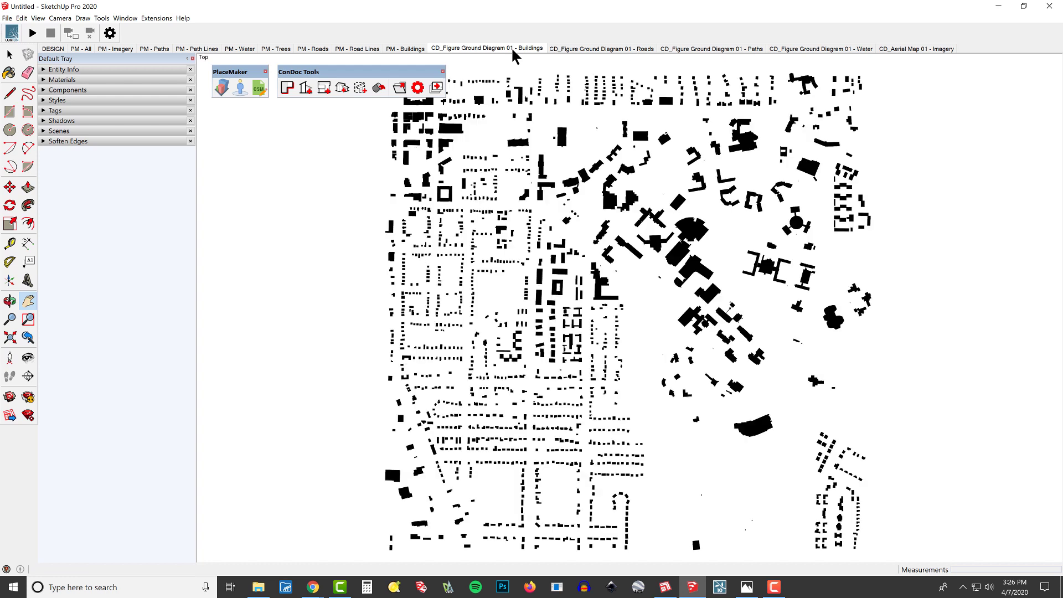
click(580, 49)
click(710, 48)
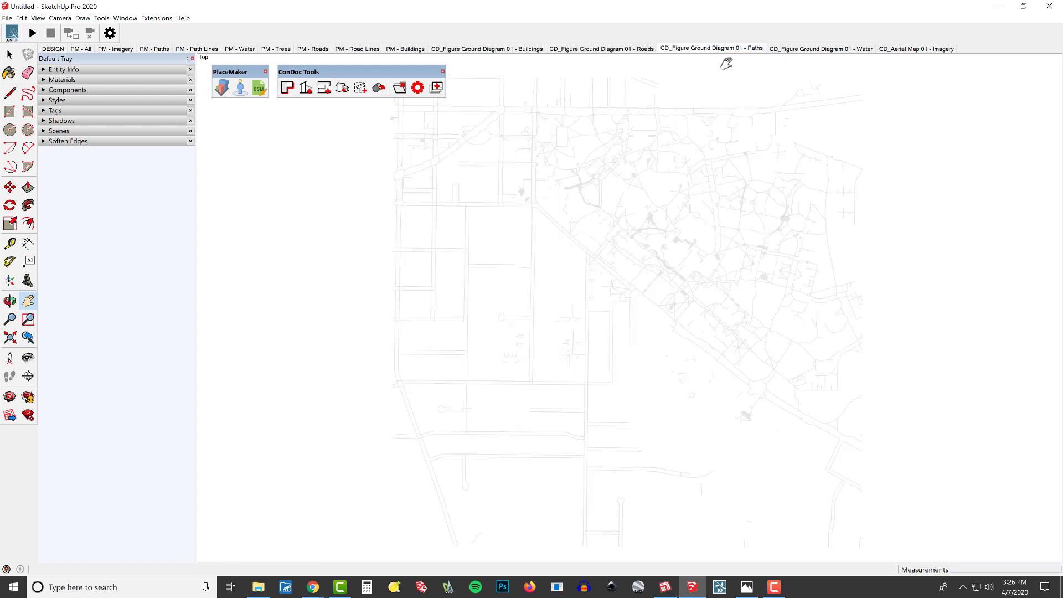
click(817, 49)
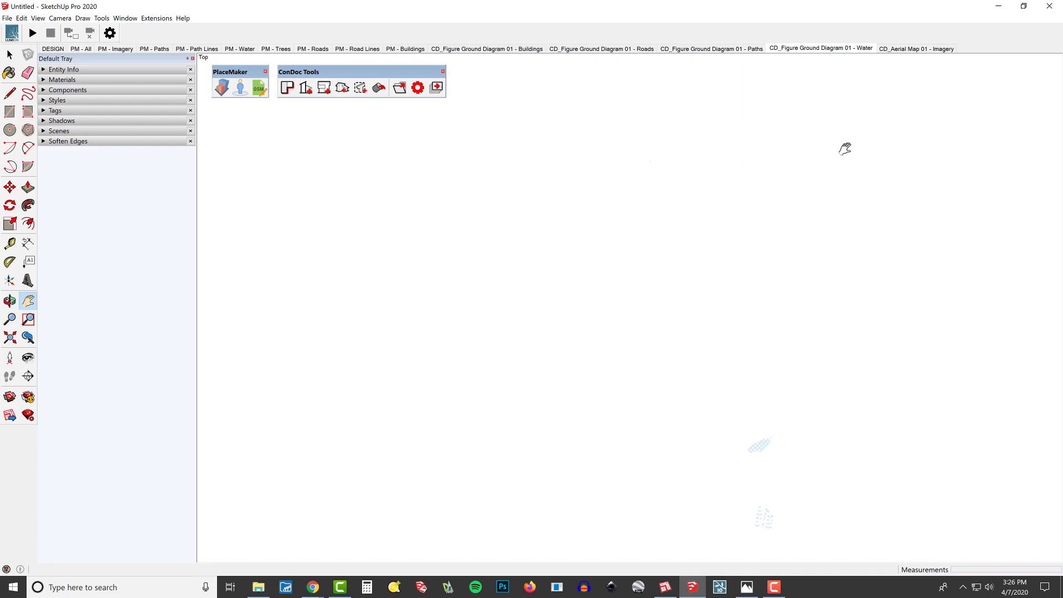
click(914, 49)
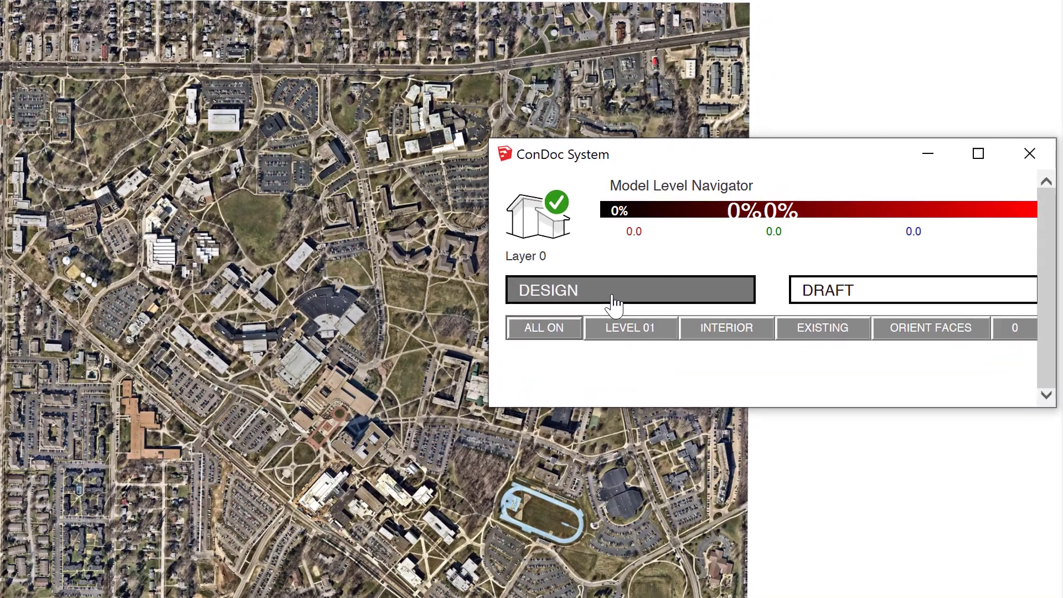
Return the model to the Design state with the ConDoc System.
click(615, 302)
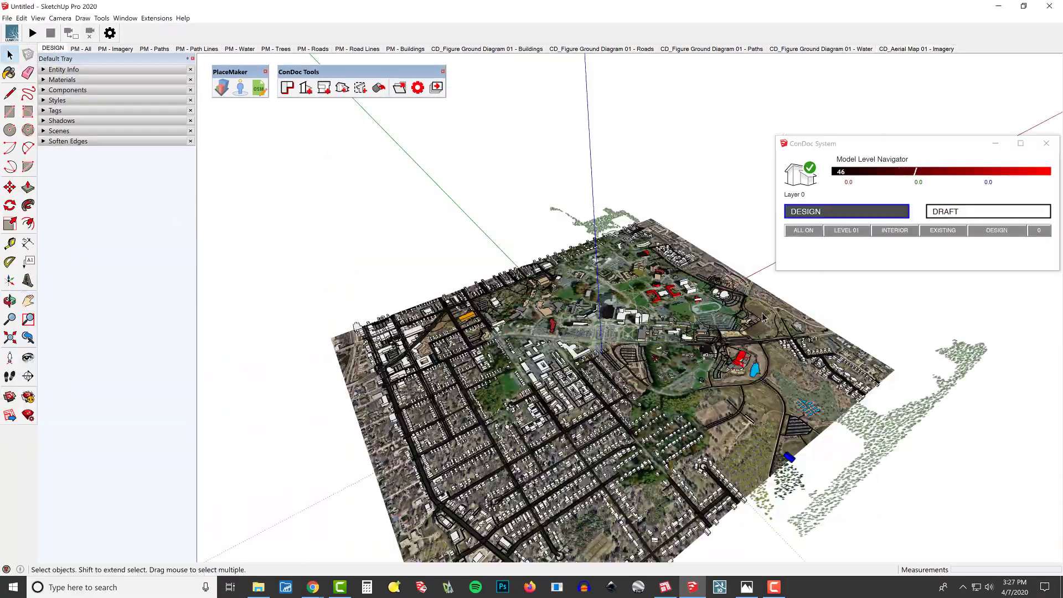
middle_drag(764, 317, 781, 320)
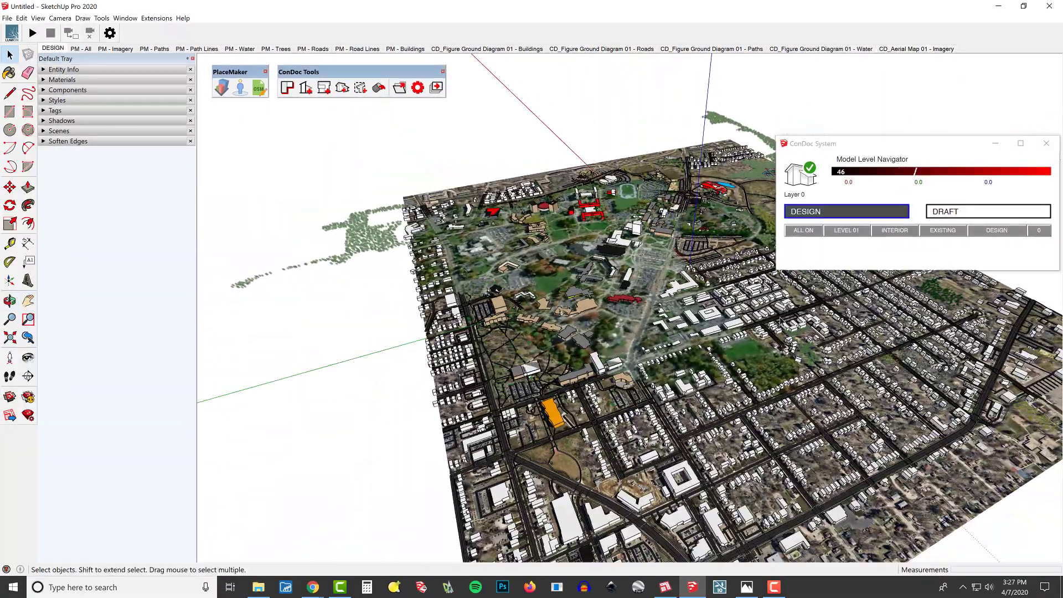
Select Figure Ground Diagram 01 and Aerial Map 01 for ConDoc export and set both scales to 1" = 1000' (1:12000).
click(435, 89)
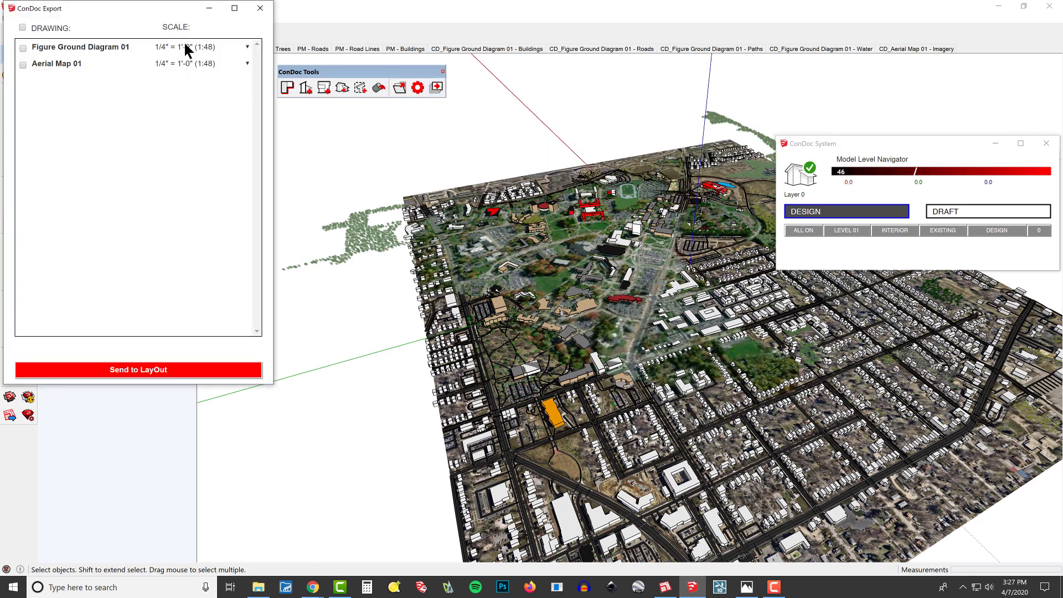
mouse_move(129, 15)
mouse_down()
mouse_move(233, 47)
mouse_move(557, 99)
mouse_up()
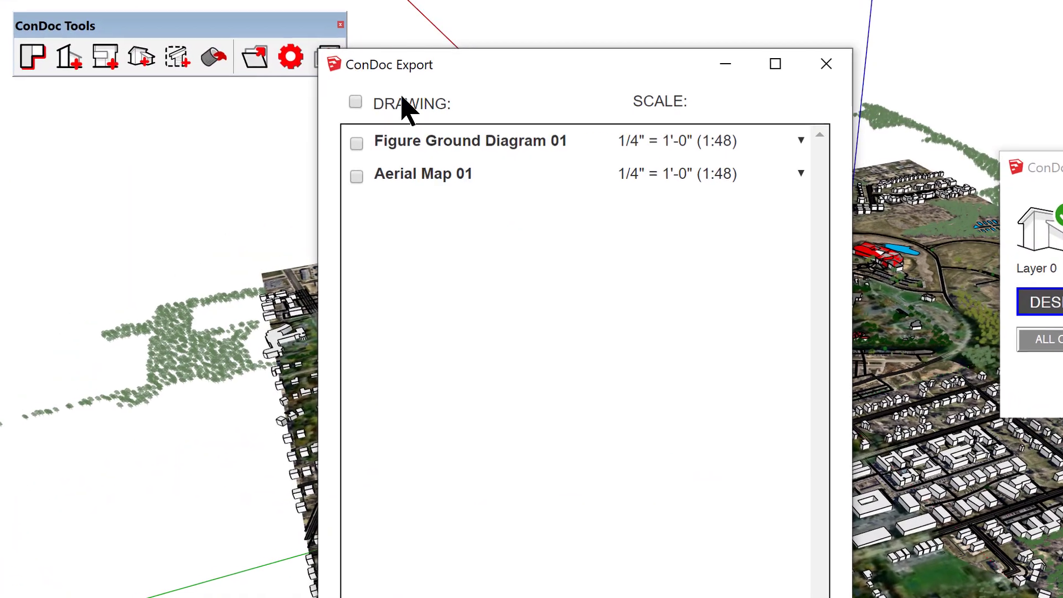
click(354, 102)
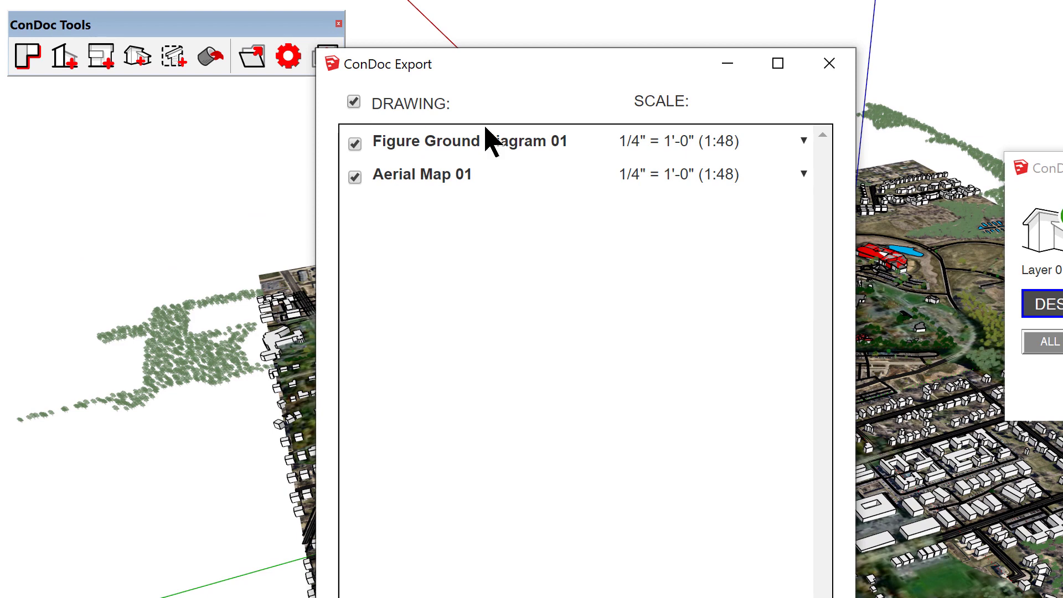
click(702, 145)
scroll(729, 310, down, 6)
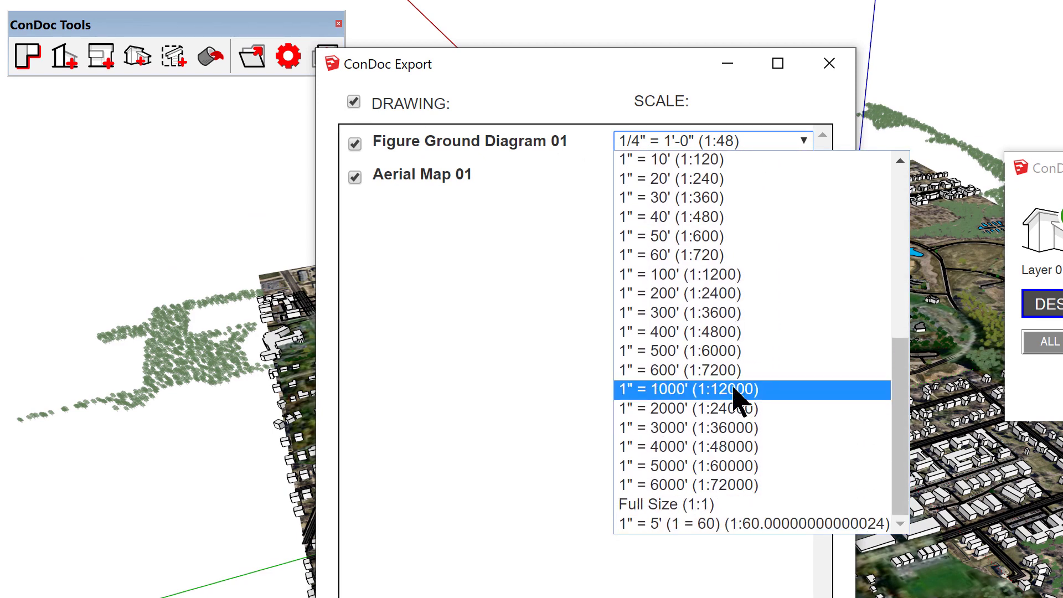
click(737, 390)
click(719, 175)
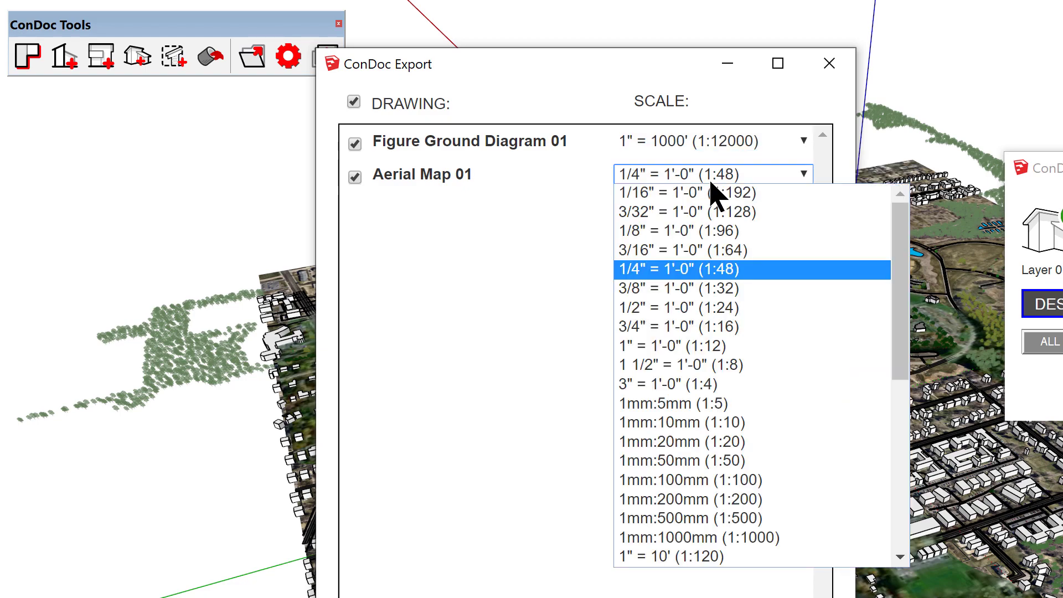
scroll(720, 332, down, 7)
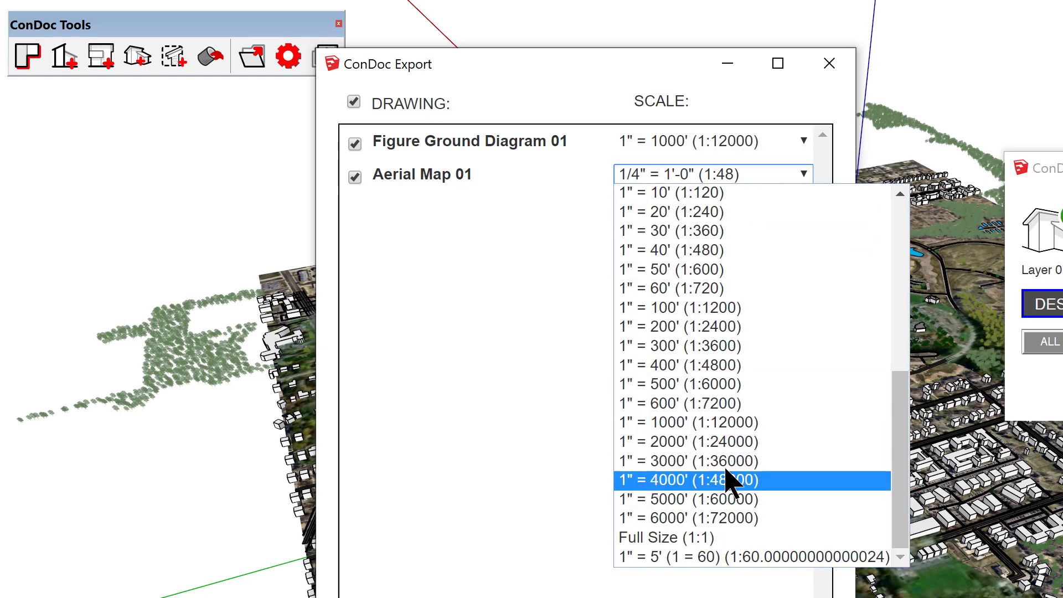
click(723, 423)
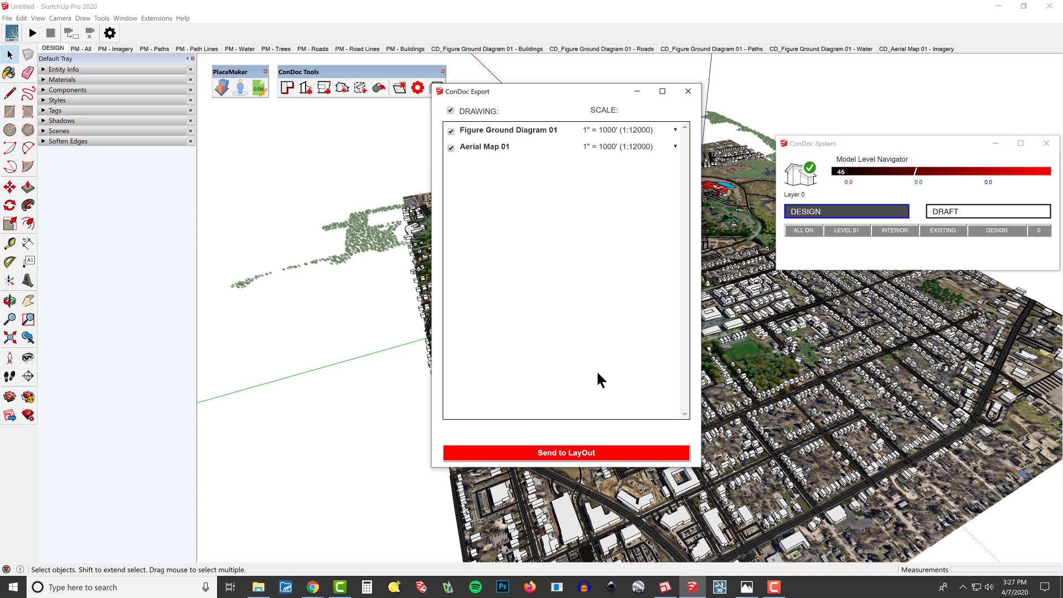
Send the drawings to LayOut, saving the model as Kent in the TEMP folder on the Desktop.
click(580, 453)
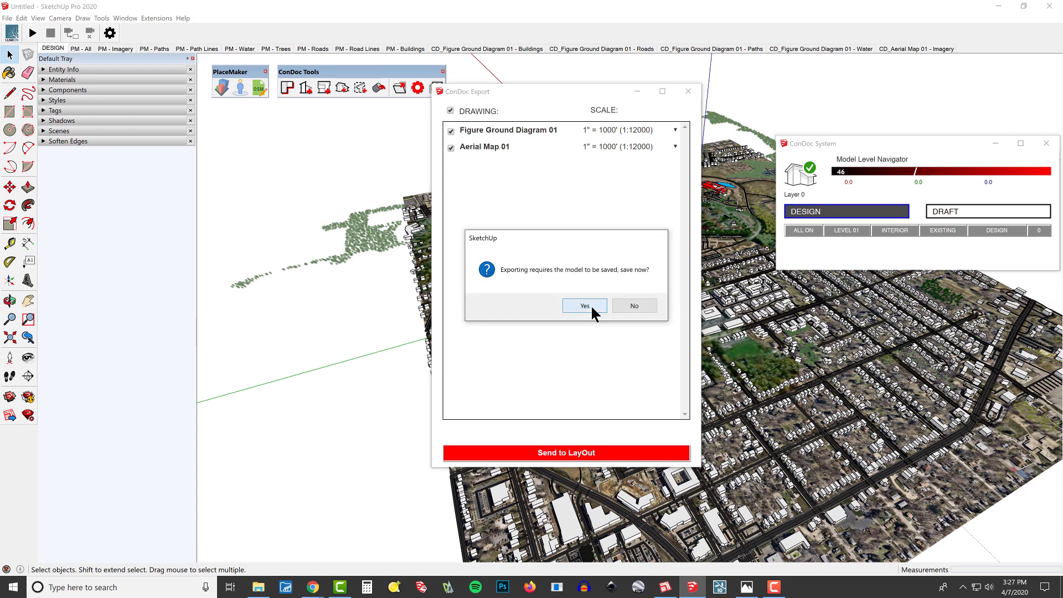
click(586, 306)
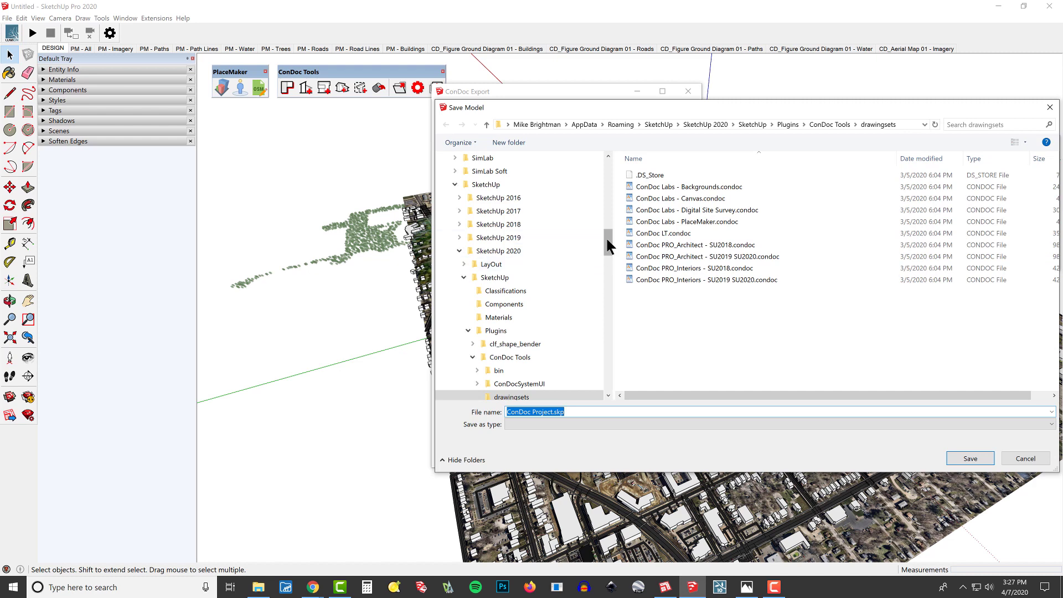
drag(606, 237, 605, 173)
click(560, 180)
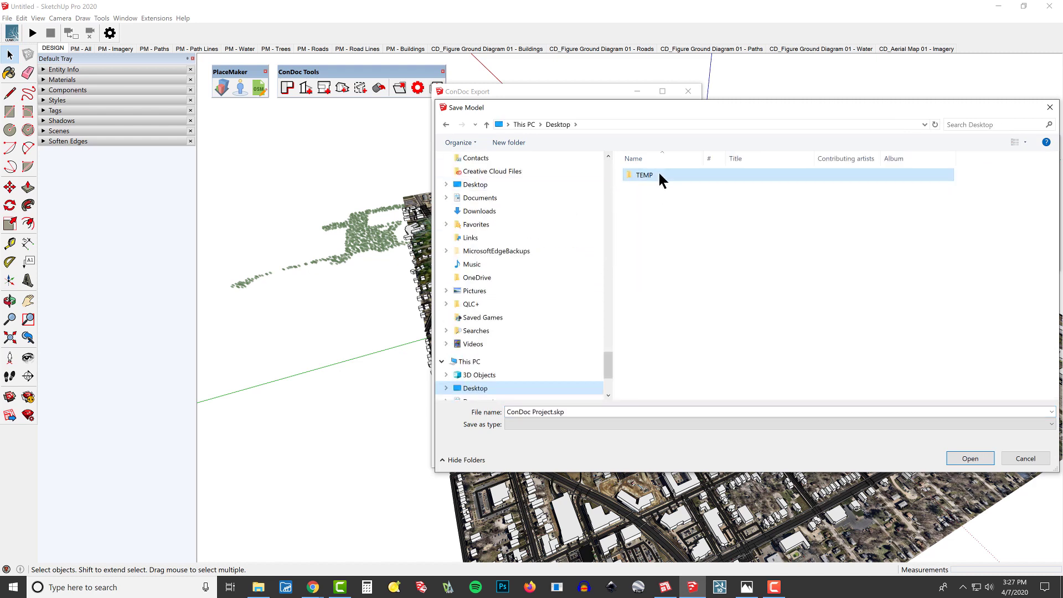
double_click(659, 176)
click(663, 410)
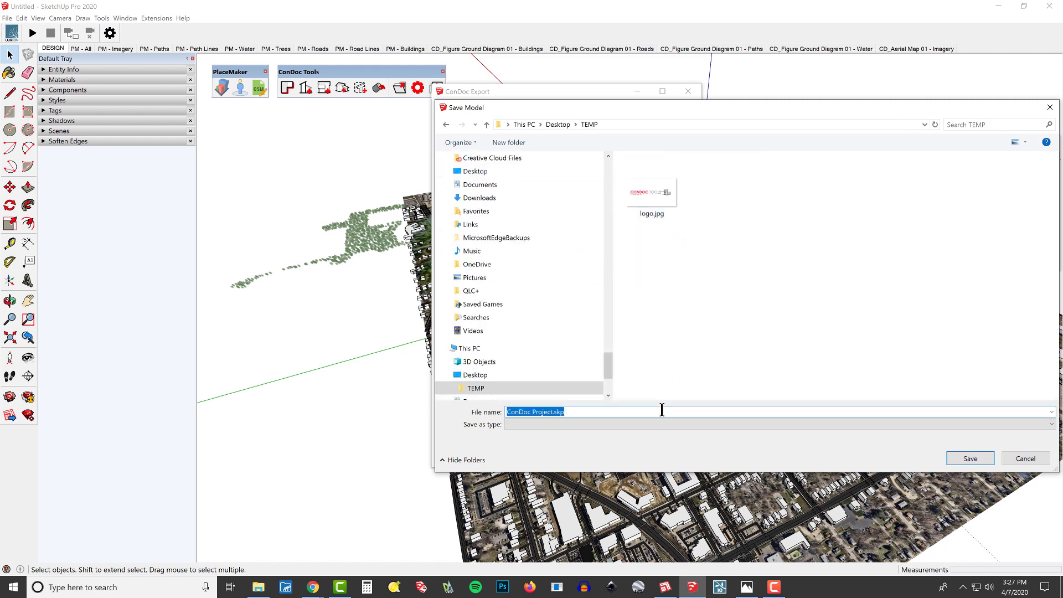
text(Kent)
key(Return)
Switch to LayOut and start a document from the BD_Presentation - 11 x 17 Landscape template.
click(664, 586)
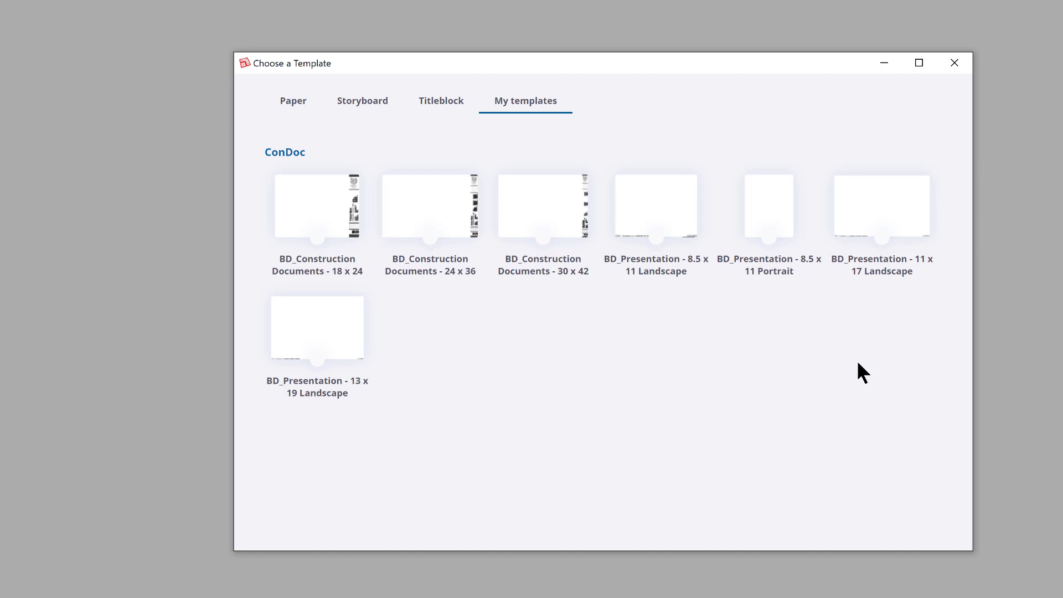
click(896, 207)
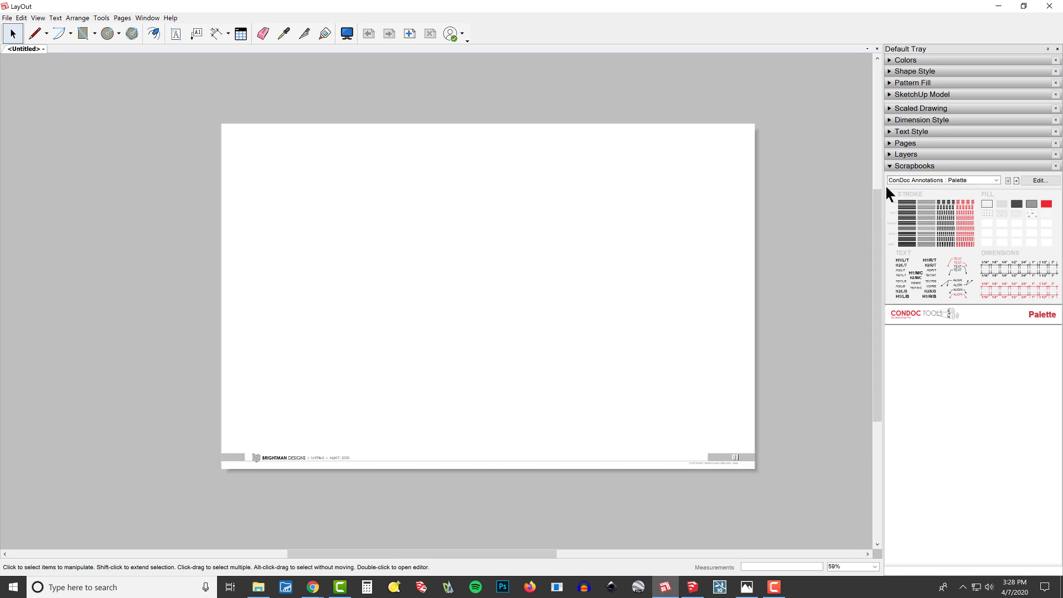
Widen the tray and show the Figure Ground Diagram 01 page of the ConDoc Drawings scrapbook.
drag(884, 189, 806, 188)
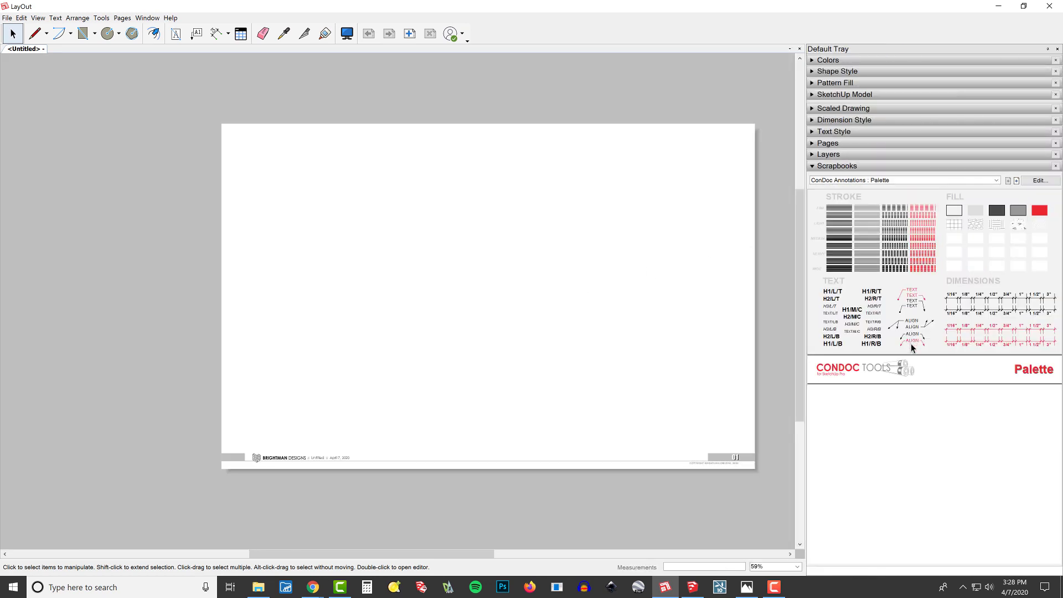
click(977, 180)
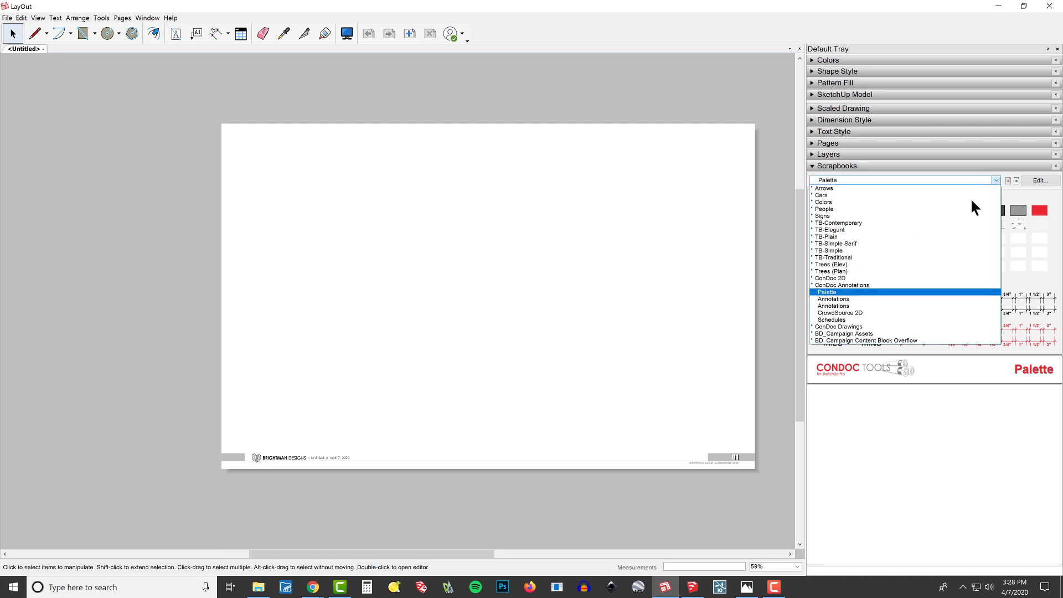
click(940, 327)
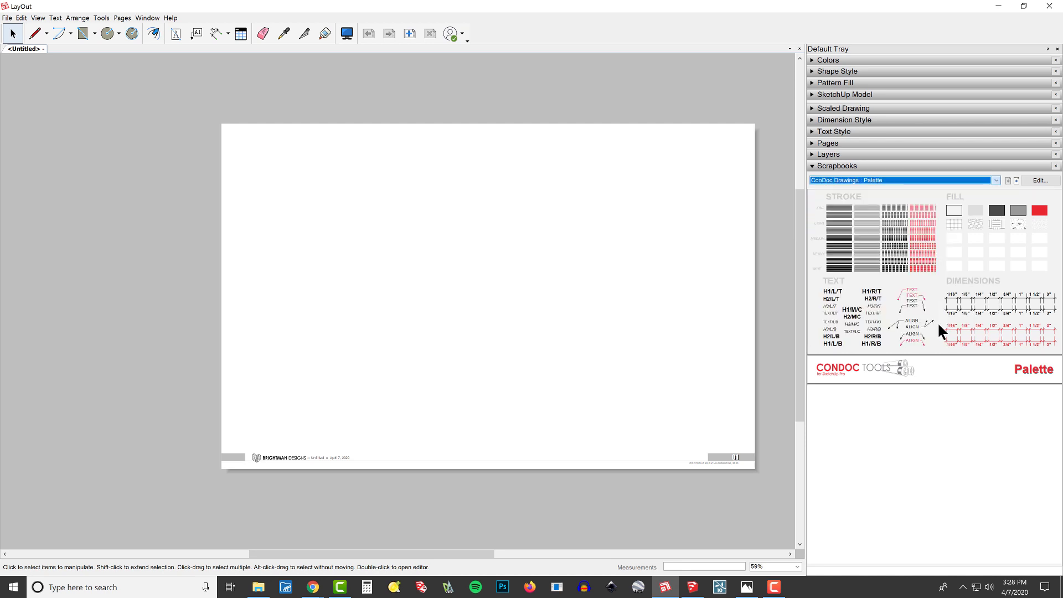
scroll(938, 321, down, 1)
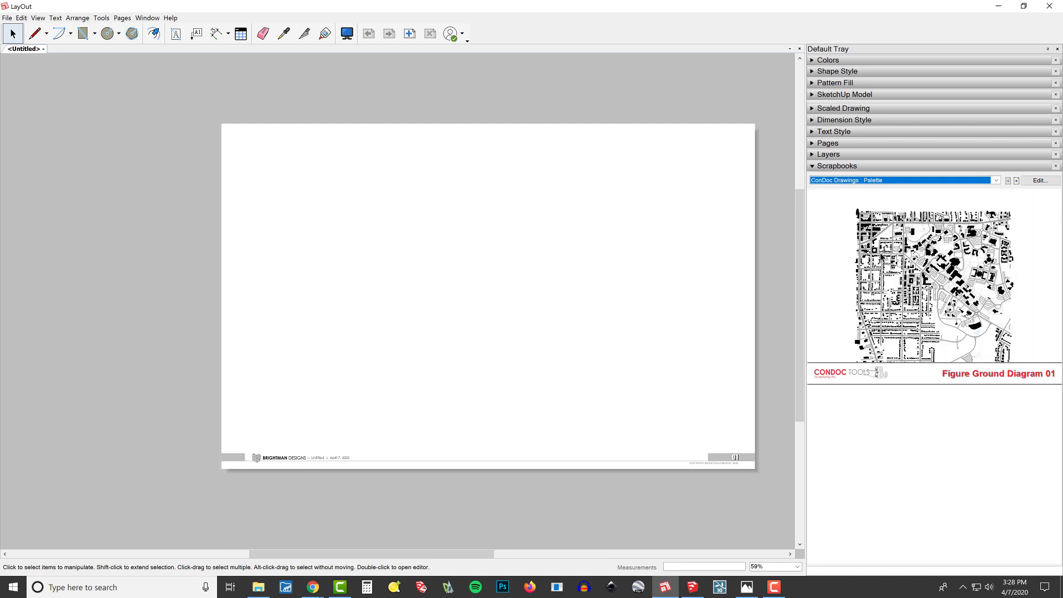
Place the Figure Ground Diagram 01 drawing from the scrapbook on the left part of the page and fit its viewport there.
drag(437, 225, 355, 222)
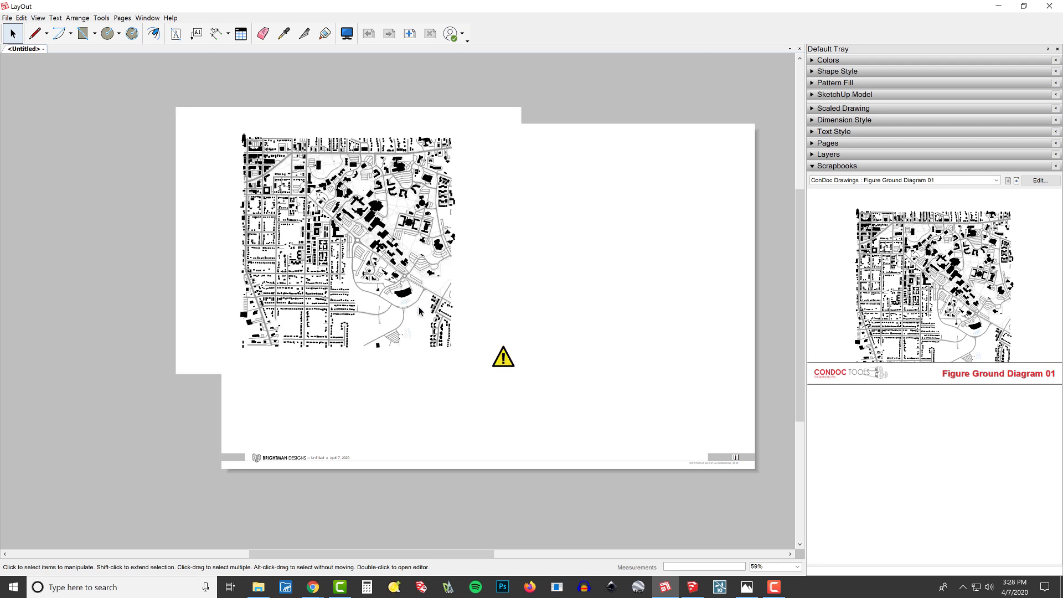
drag(586, 434, 510, 407)
drag(564, 431, 569, 433)
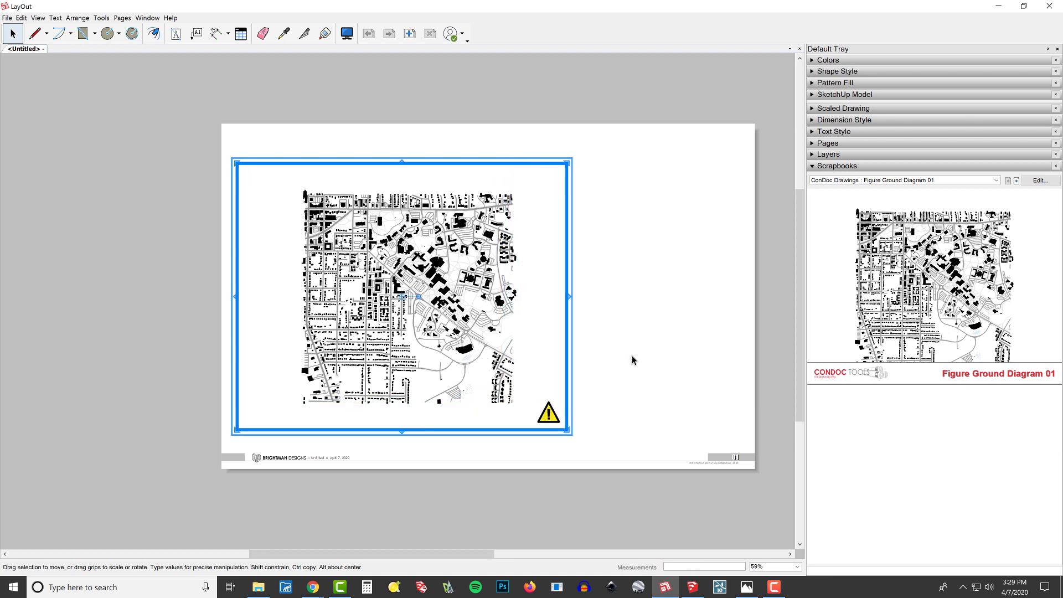
Place the Aerial Map 01 drawing from the ConDoc Drawings scrapbook over the figure ground drawing.
click(1018, 180)
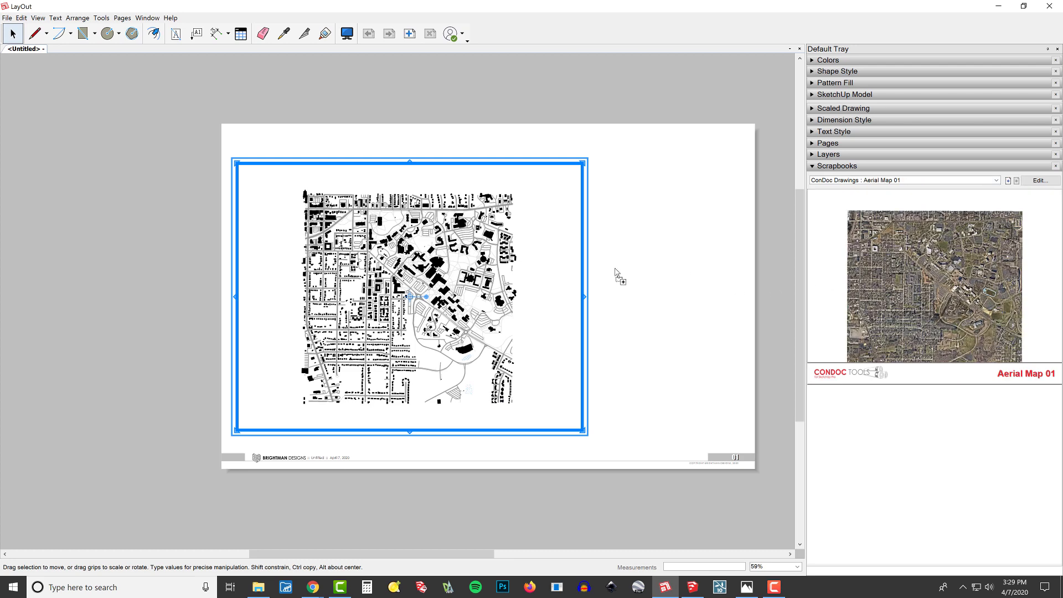
drag(535, 273, 518, 265)
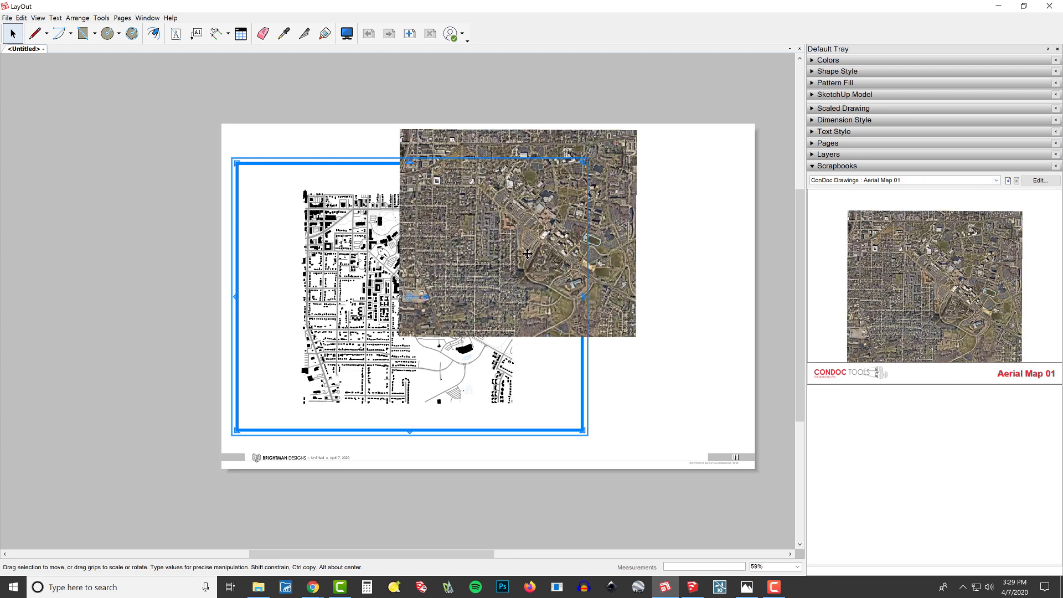
drag(623, 195, 507, 265)
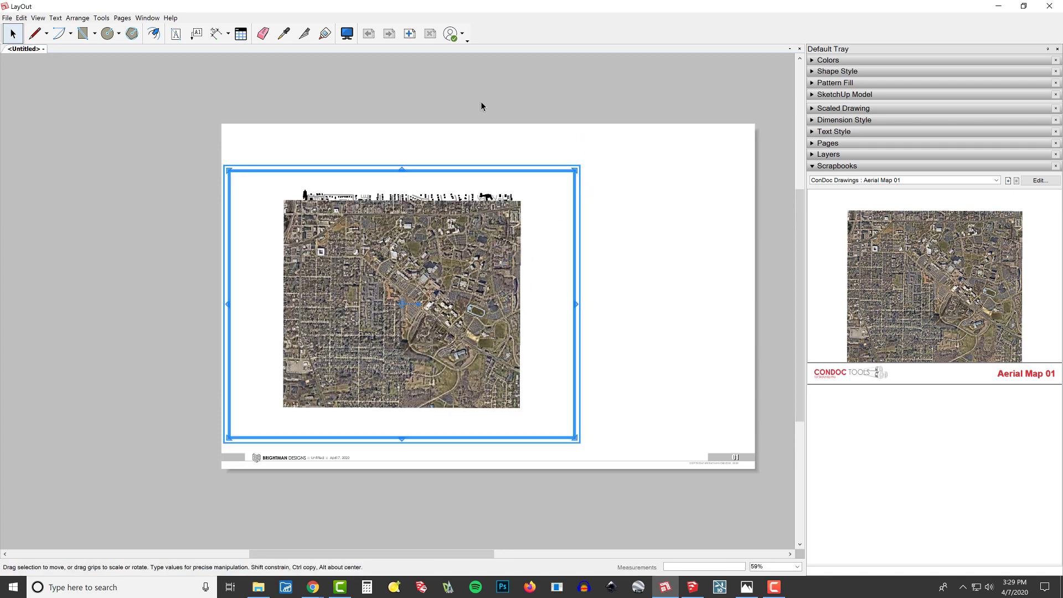
Select the figure ground and aerial map viewports together and align them by their left and top edges.
drag(480, 103, 366, 224)
right_click(369, 221)
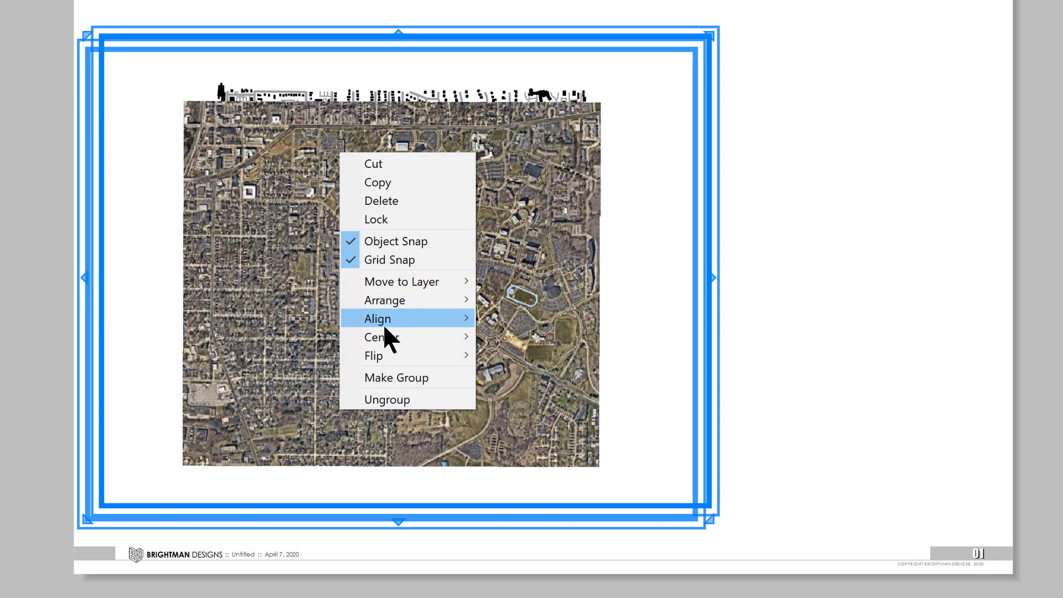
mouse_move(395, 326)
click(504, 319)
right_click(406, 200)
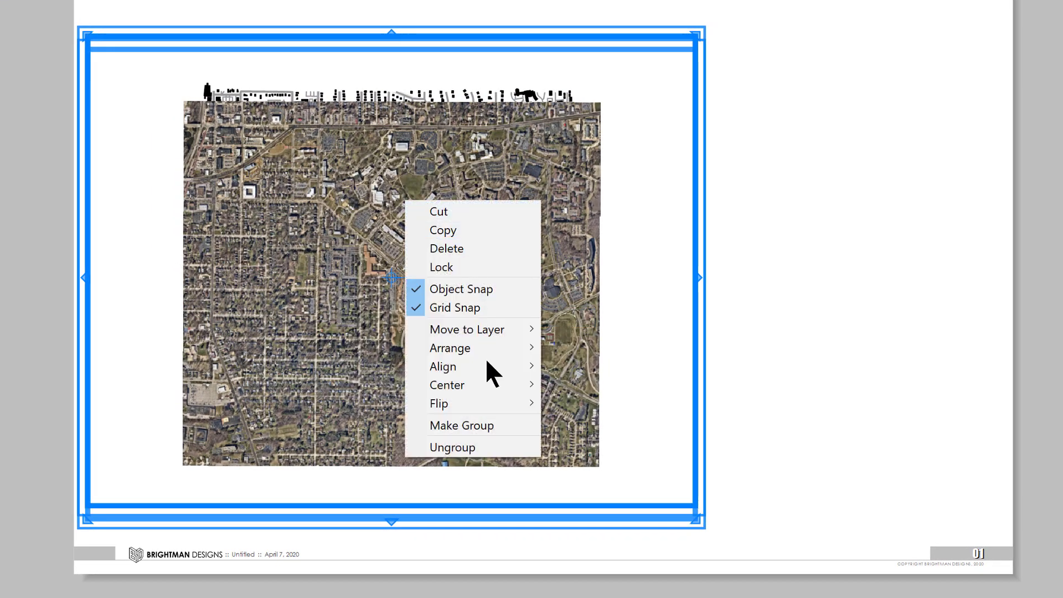
mouse_move(485, 361)
click(624, 420)
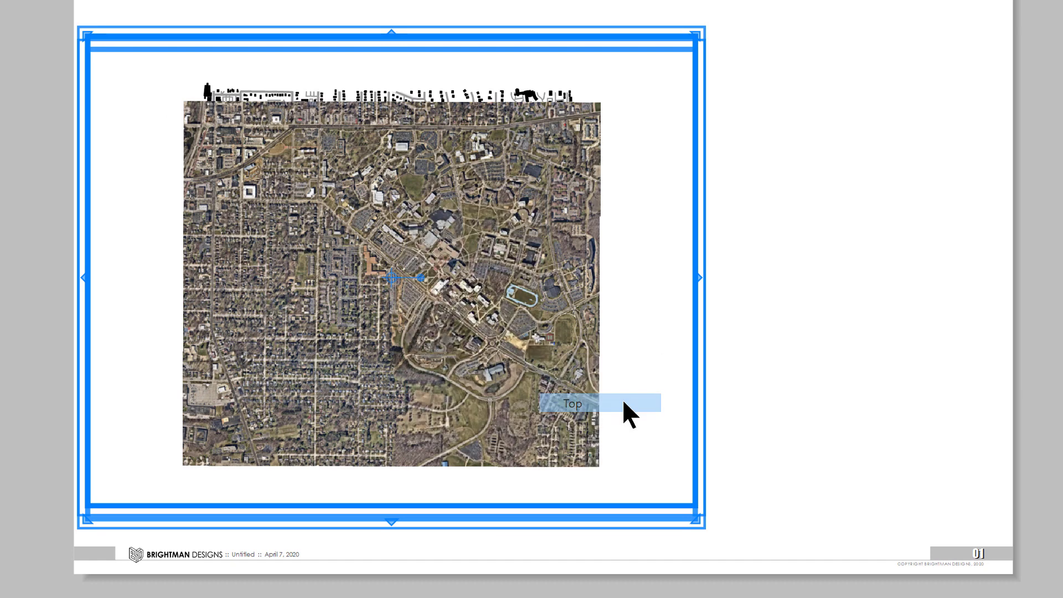
Crop both overlapping viewports together to a roughly square frame around the map area and render them again.
drag(864, 300, 704, 319)
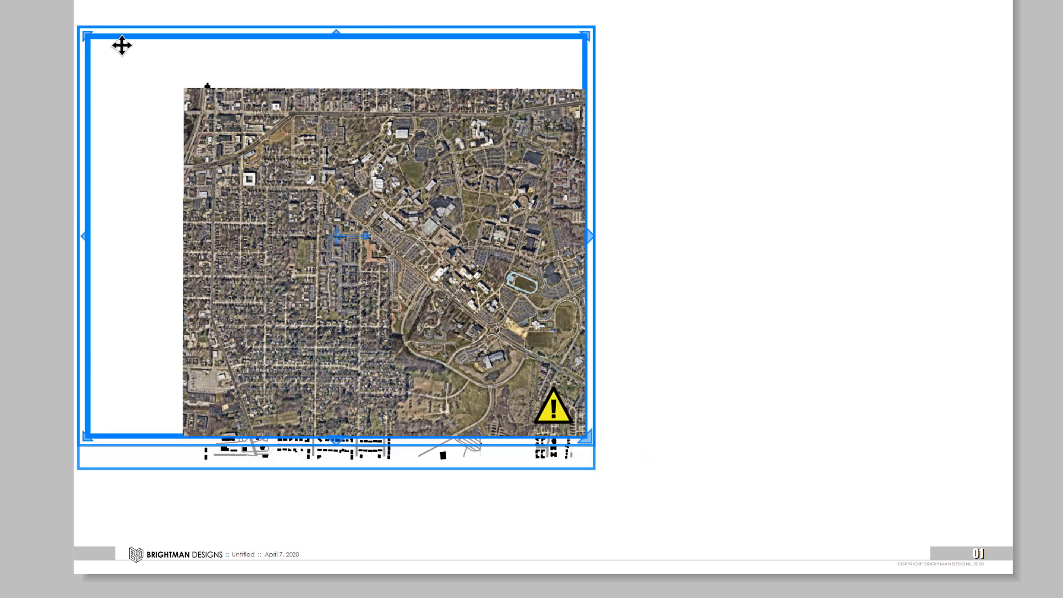
drag(81, 29, 191, 76)
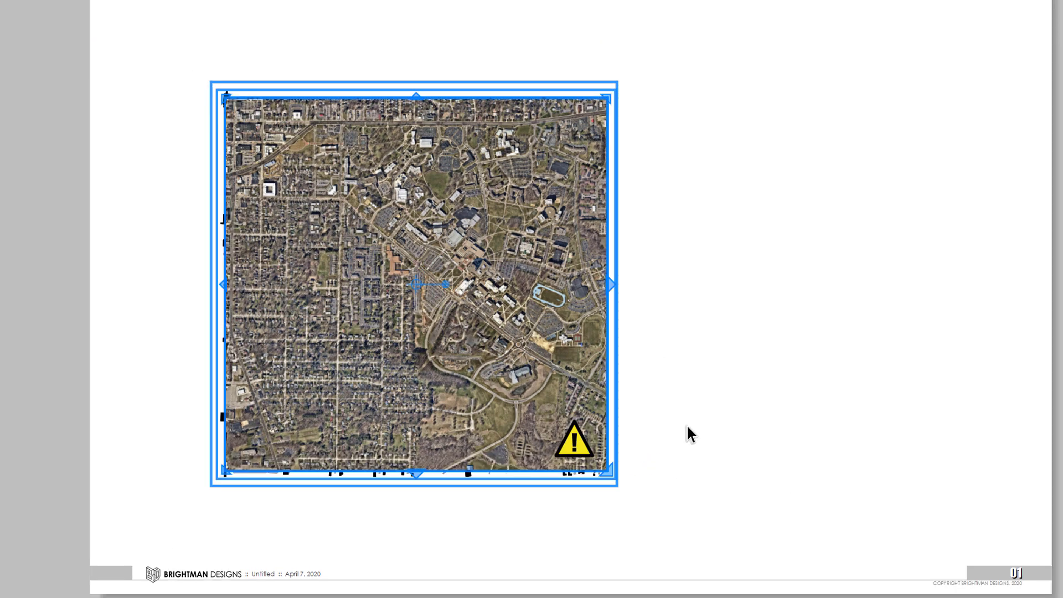
right_click(773, 283)
click(856, 387)
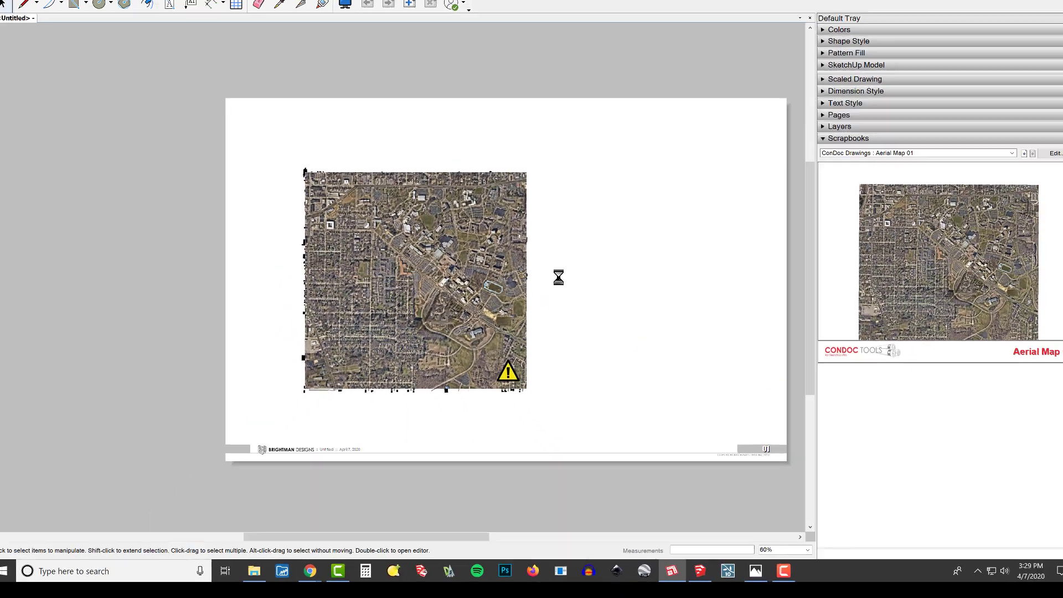
Arrange the two cropped drawings side by side on the page, figure ground on the left and aerial map on the right.
drag(350, 169, 409, 275)
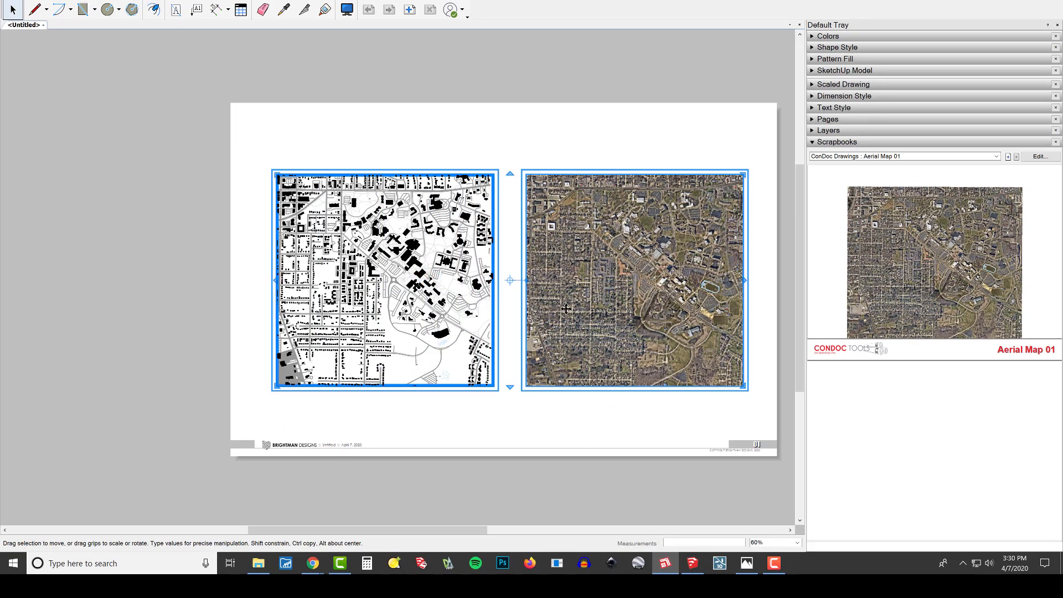
key(Escape)
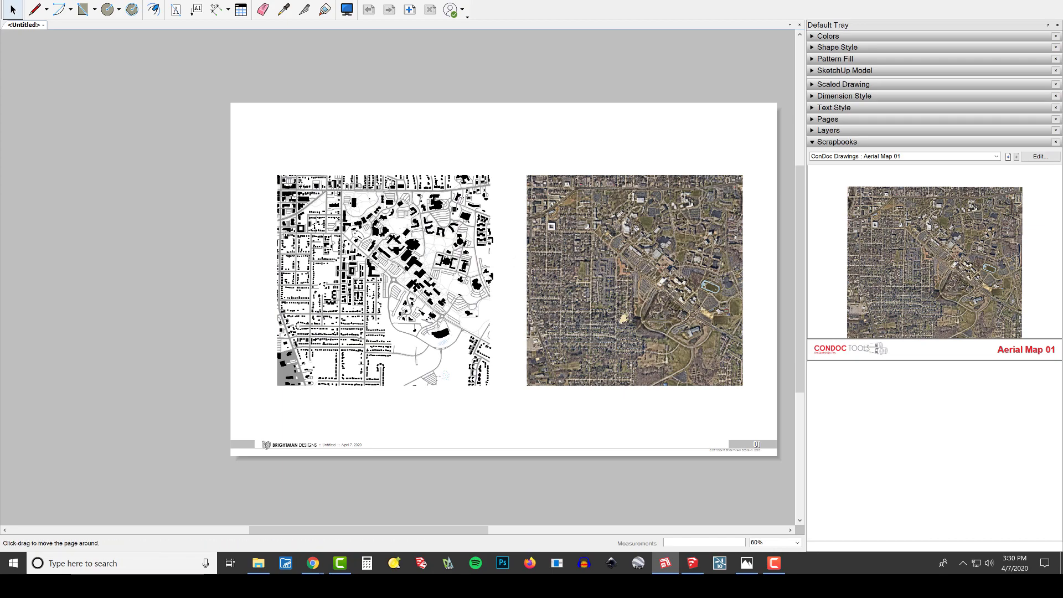